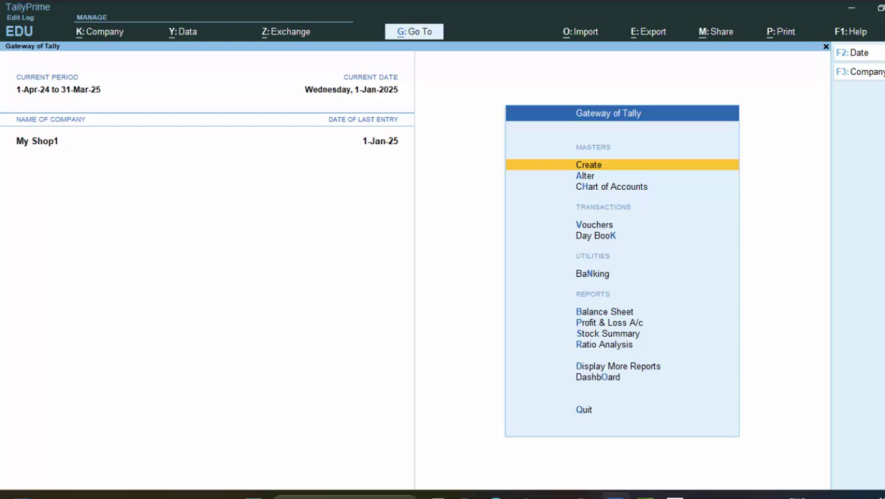
Step: Start creating a new company with Finance as both the company name and the mailing name
left_click(864, 72)
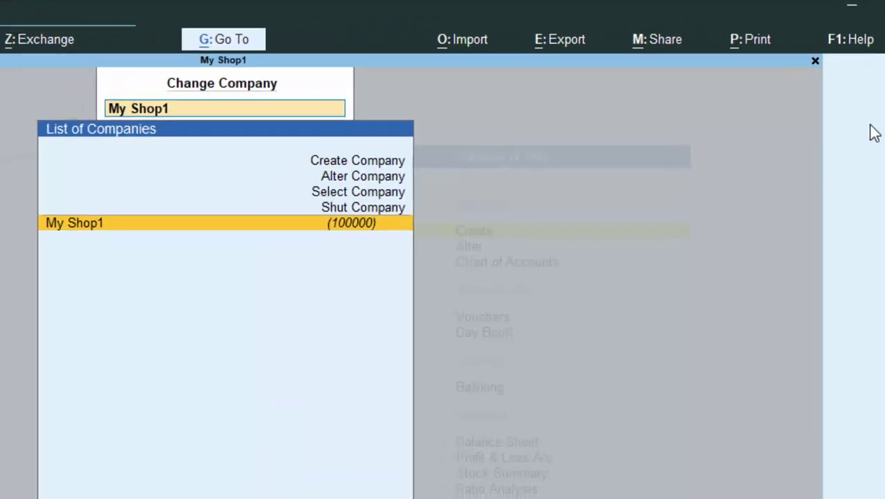
key("Up")
key("Up")
key("Up")
key("Up")
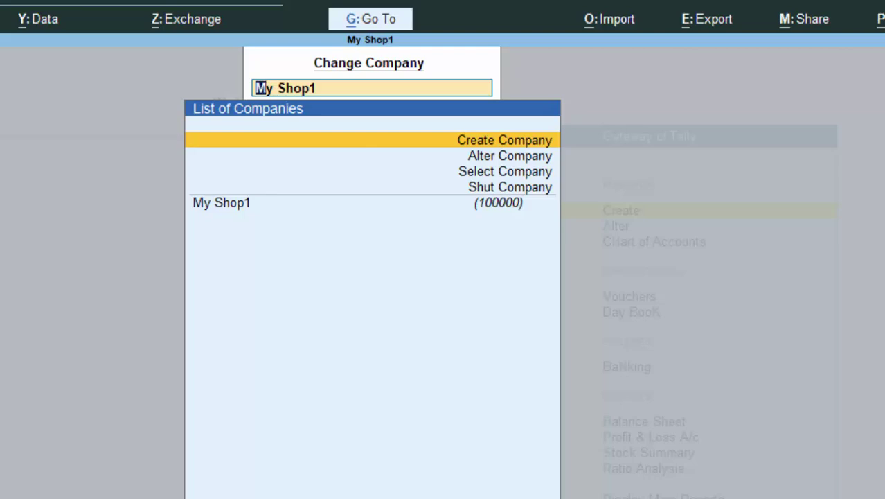
key("Return")
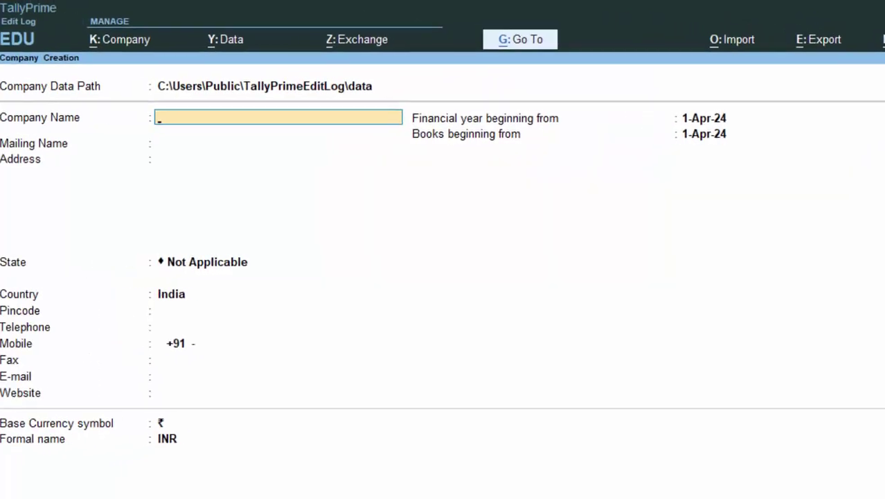
type("Fina")
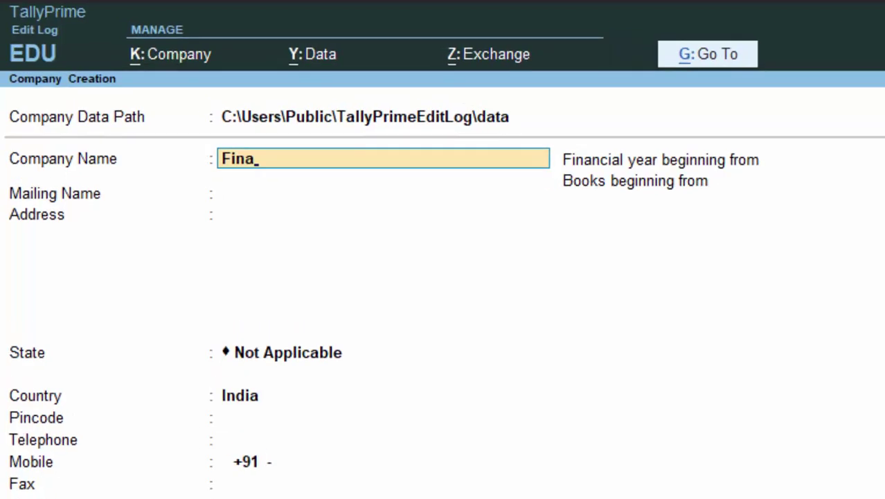
type("nce")
key("Return")
key("Return")
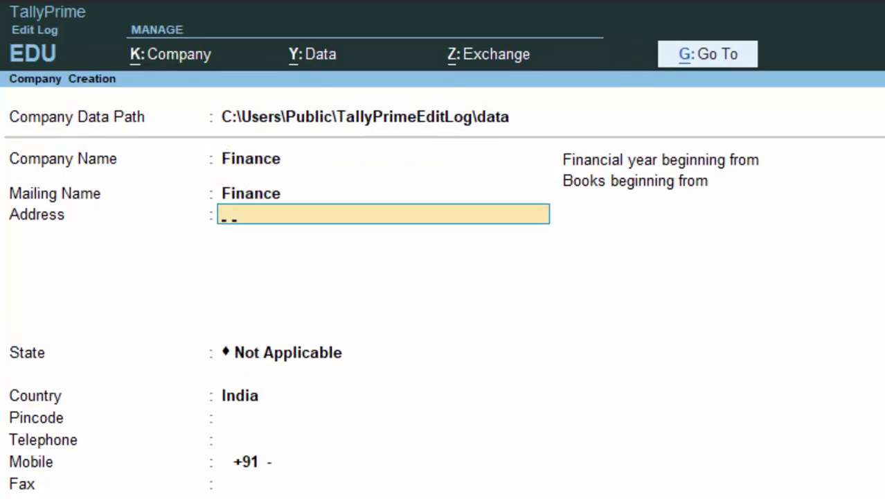
Step: Enter the company's street address and city on the first address line, correcting the spelling of the city
type("New o_")
key("BackSpace")
key("BackSpace")
type("Colony")
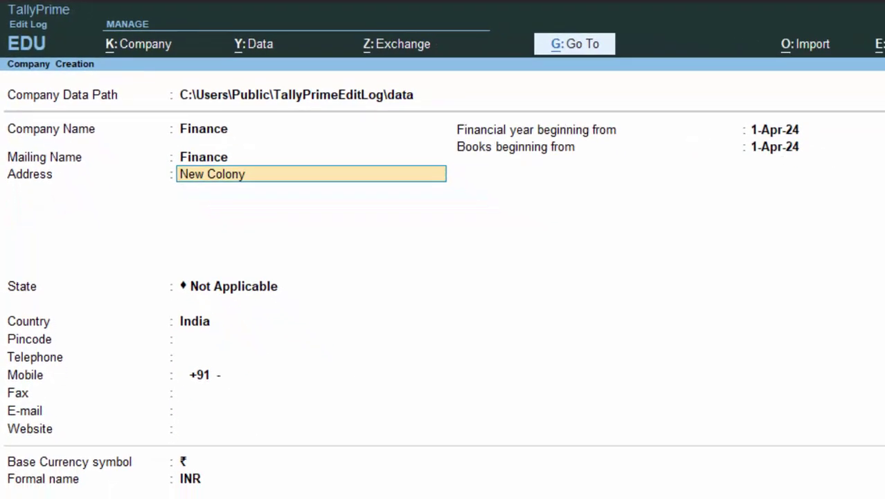
type(" d")
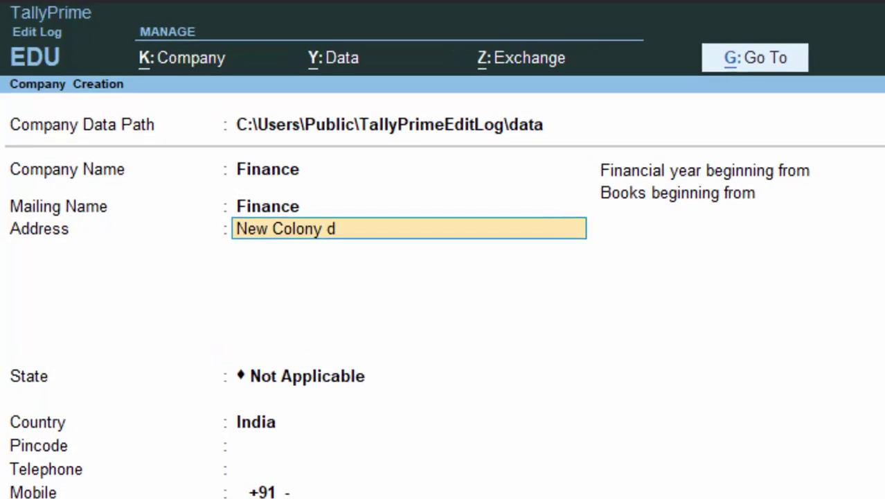
key("BackSpace")
type("Deorai")
key("Return")
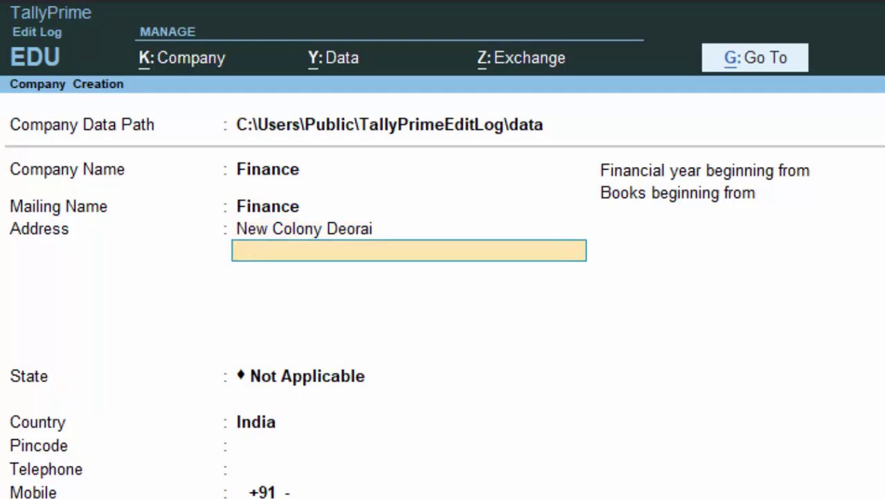
key("Return")
key("Up")
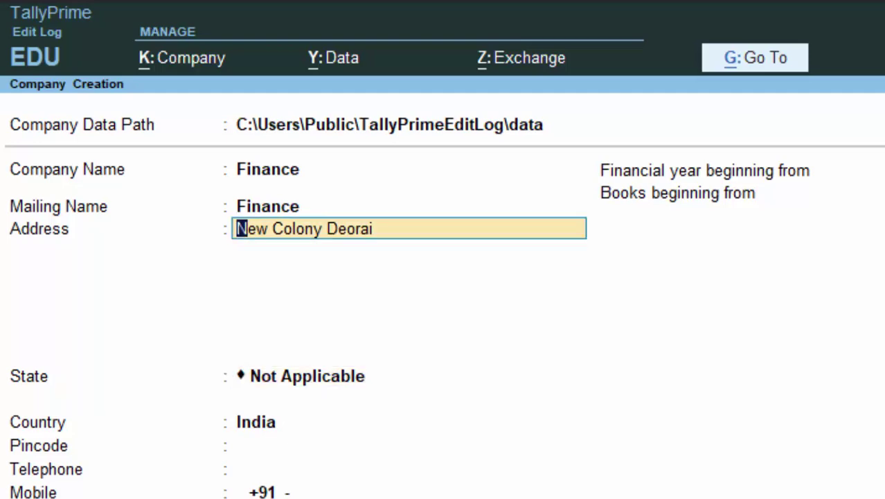
key("Right")
key("BackSpace")
key("BackSpace")
type("ia")
key("Return")
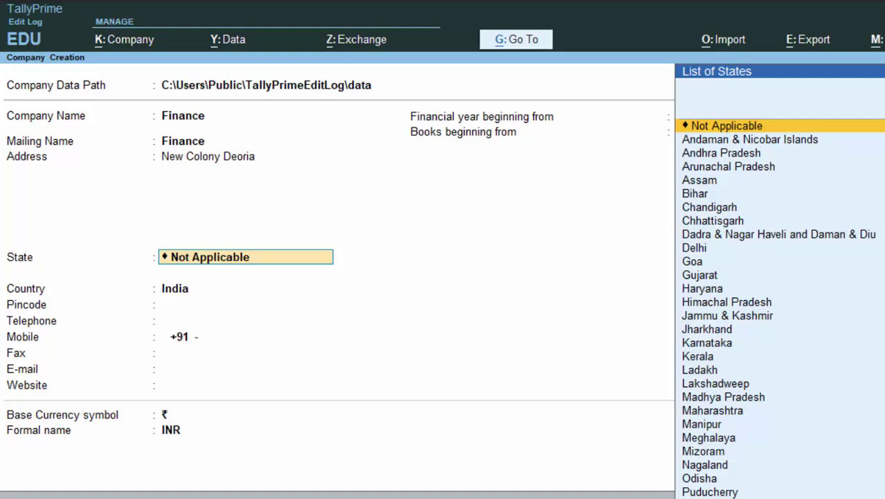
Step: Set the company's state to Uttar Pradesh and enter its postal pincode, leaving the telephone, mobile, fax, e-mail and website blank
type("U")
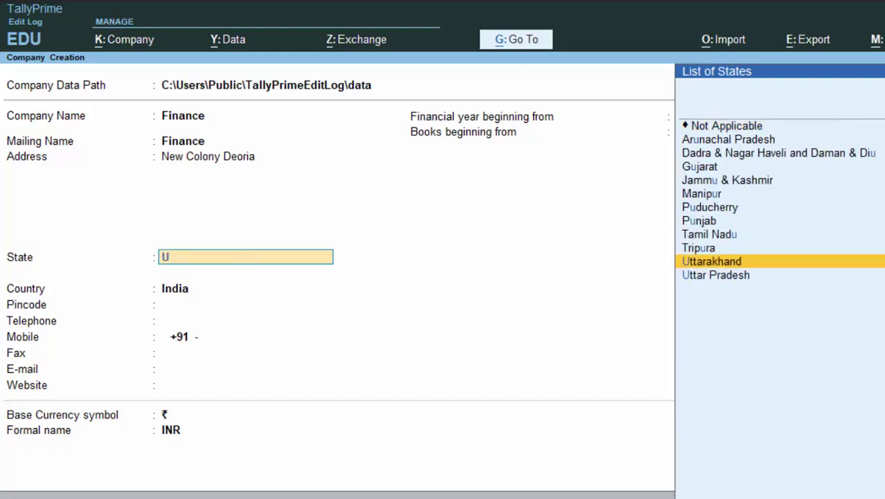
key("Down")
key("Return")
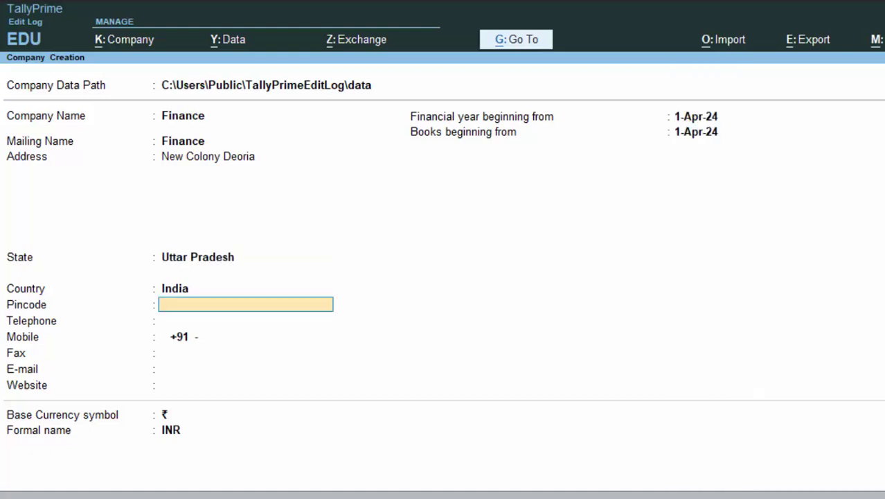
type("274001")
key("Return")
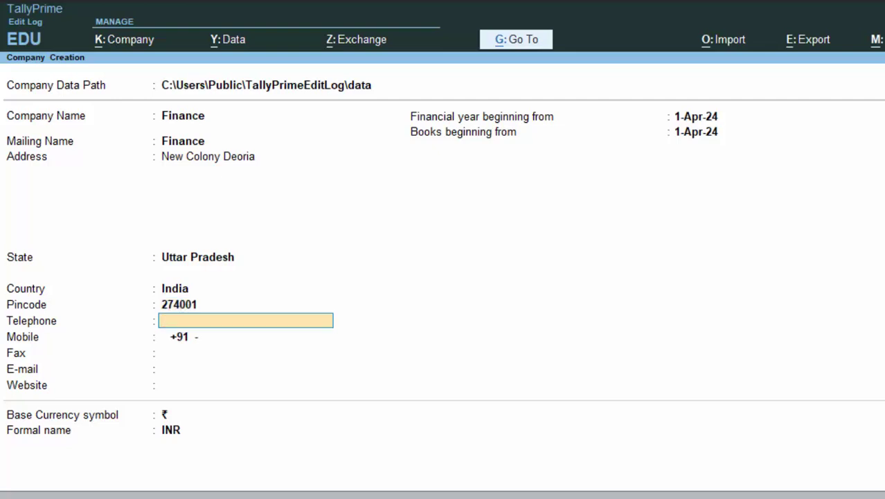
key("Return")
key("Return")
key("Return")
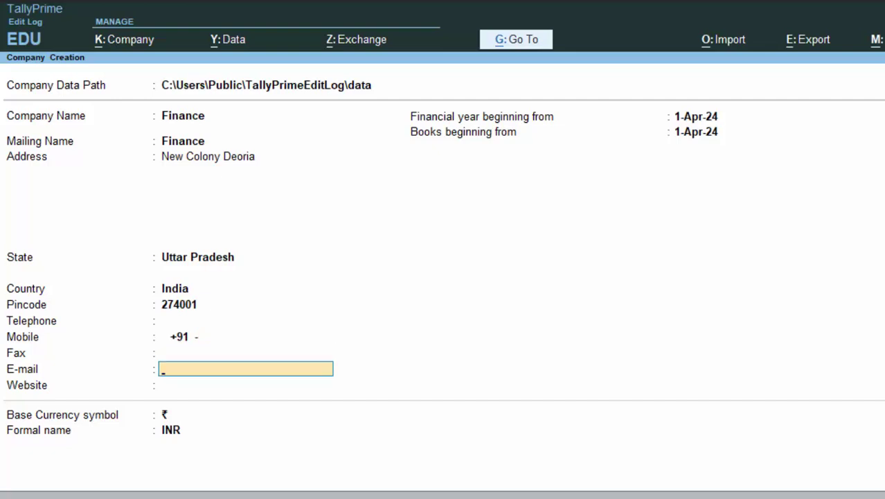
key("Return")
key("Return")
Step: Set the books beginning date to 2-May-24, keep INR as the currency and accept the company creation
key("Return")
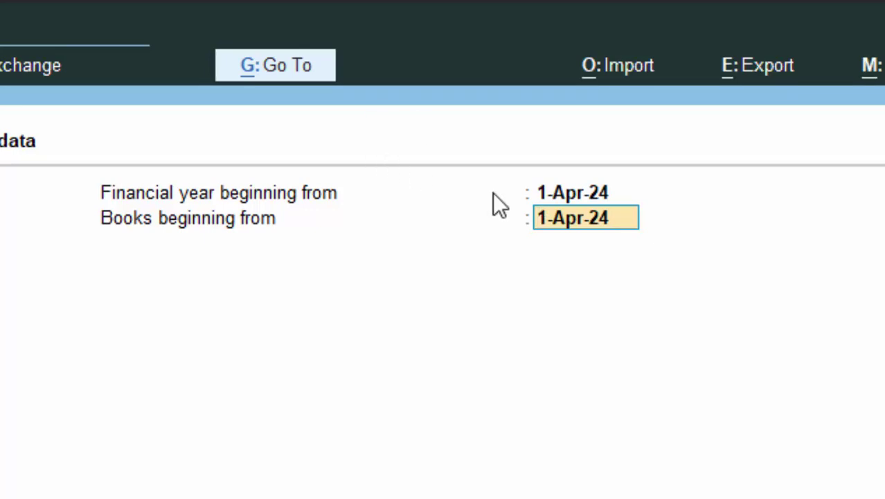
left_click(593, 186)
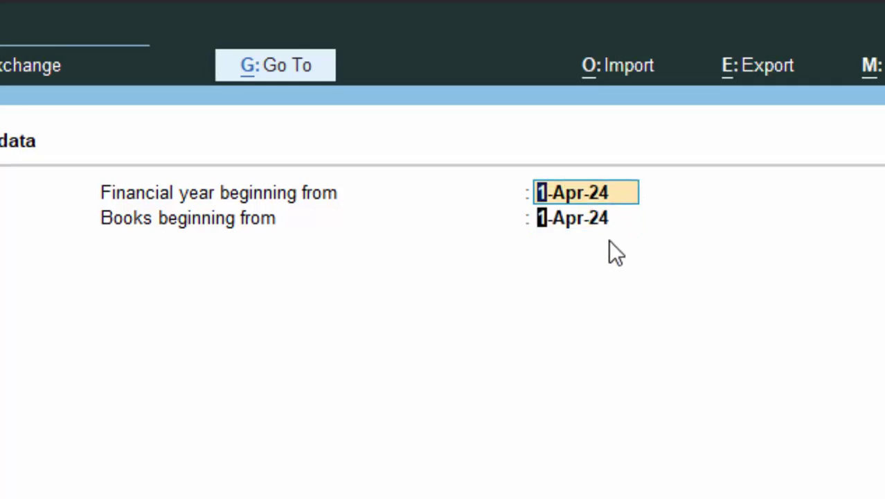
key("Return")
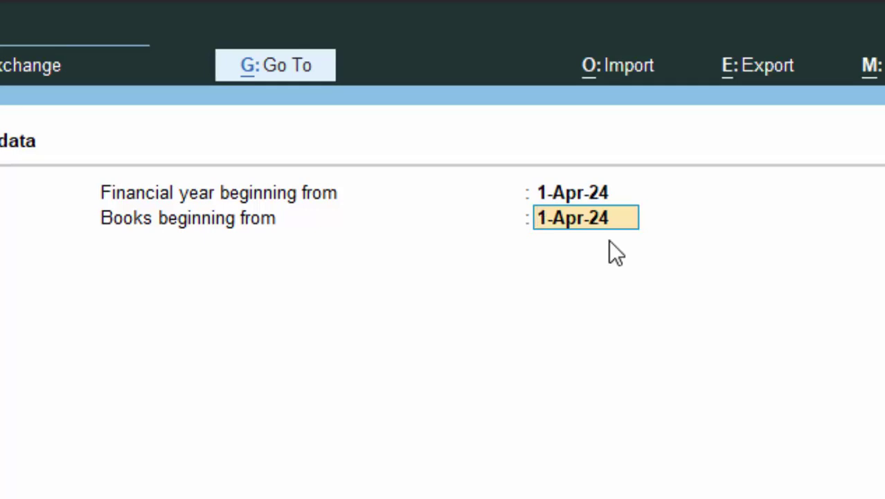
type("2-5")
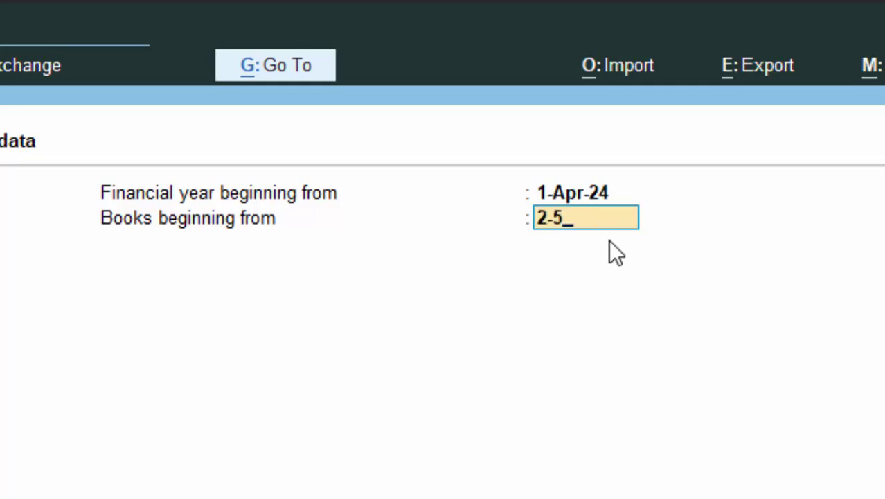
type("-24")
key("Return")
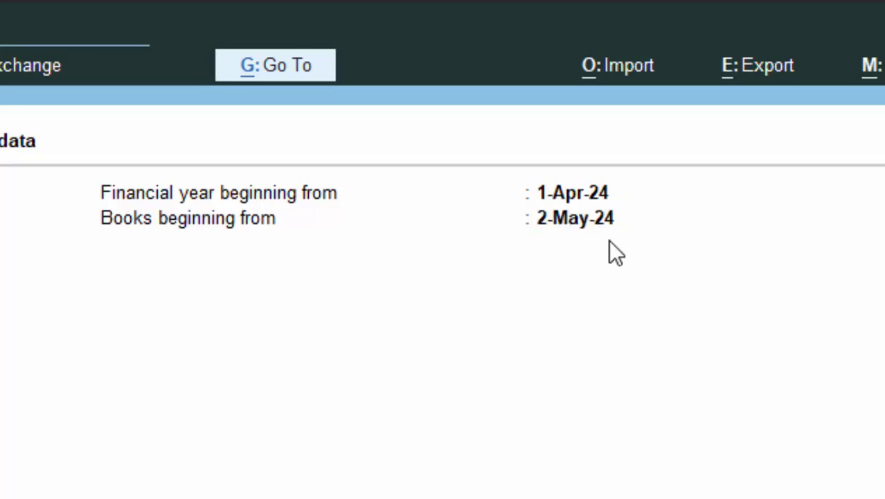
key("Return")
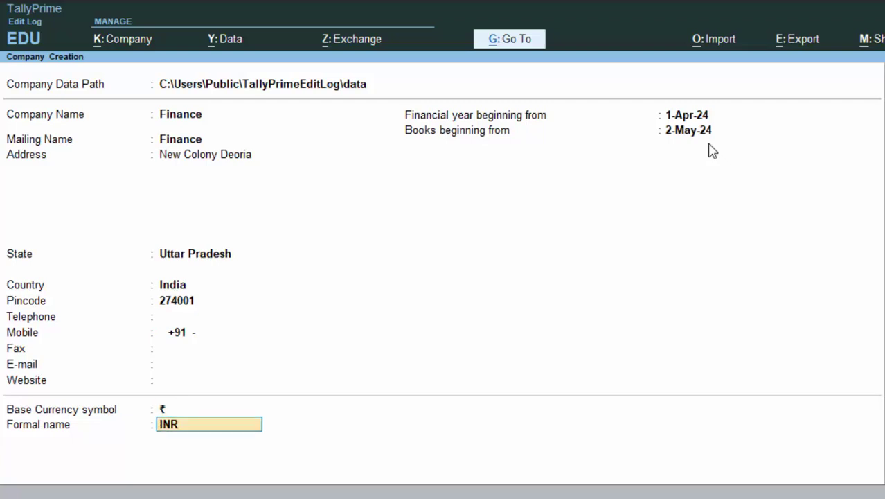
key("Return")
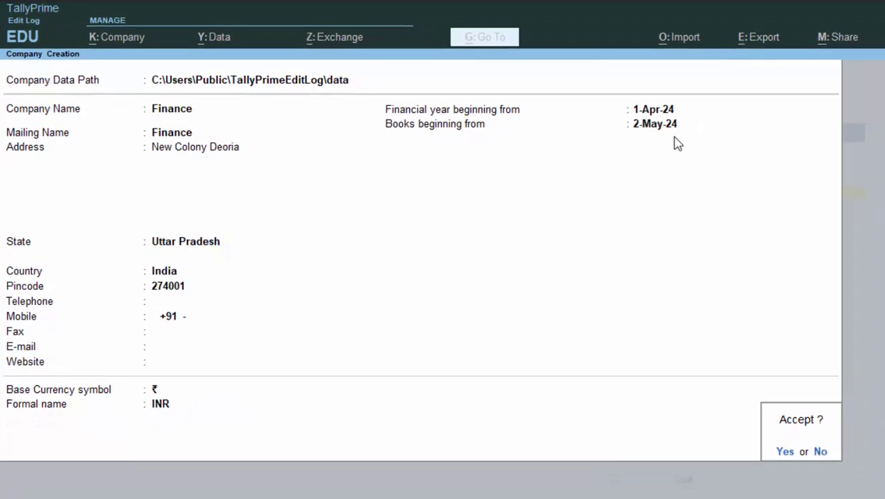
key("Return")
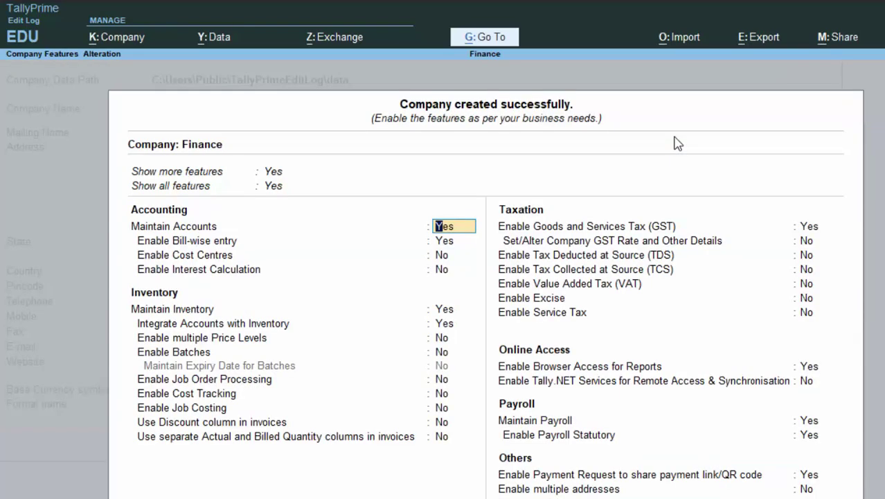
Step: Keep the preset accounting and inventory features for the Finance company
key("ctrl+a")
key("ctrl+a")
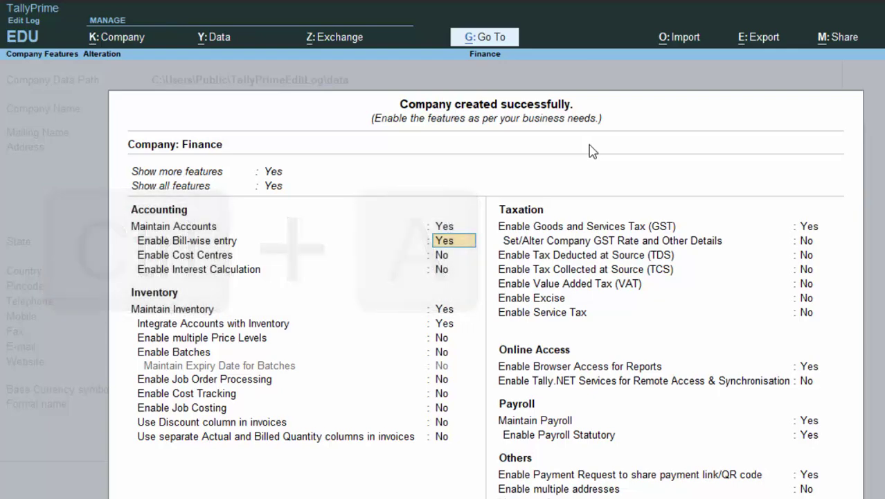
key("Return")
key("Return")
key("Return")
key("Return")
key("Return")
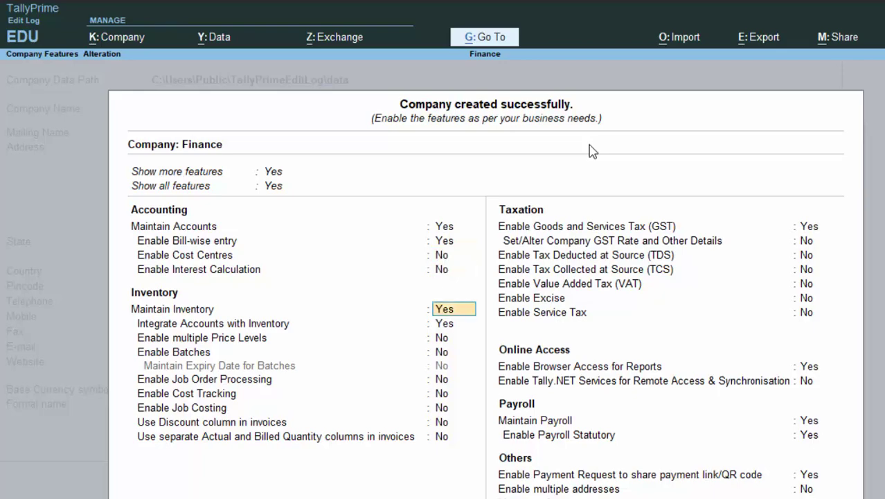
key("Return")
key("Return")
key("Return")
key("Return")
key("Return")
key("Return")
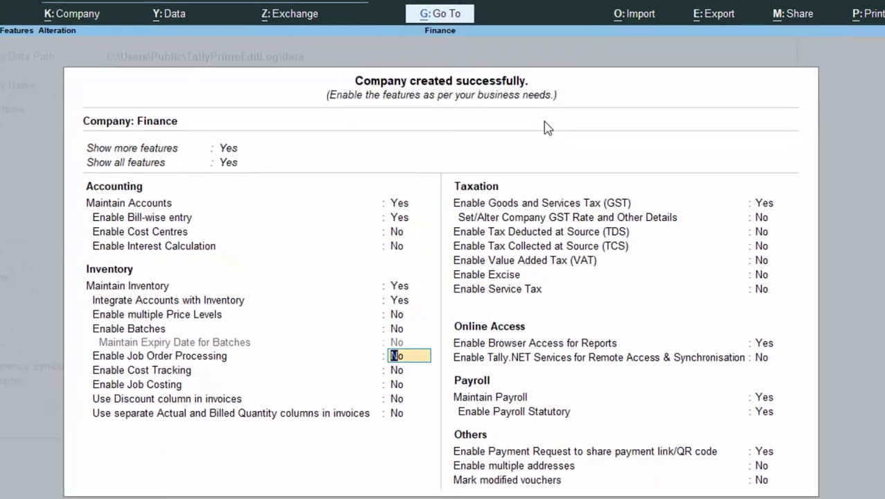
key("Return")
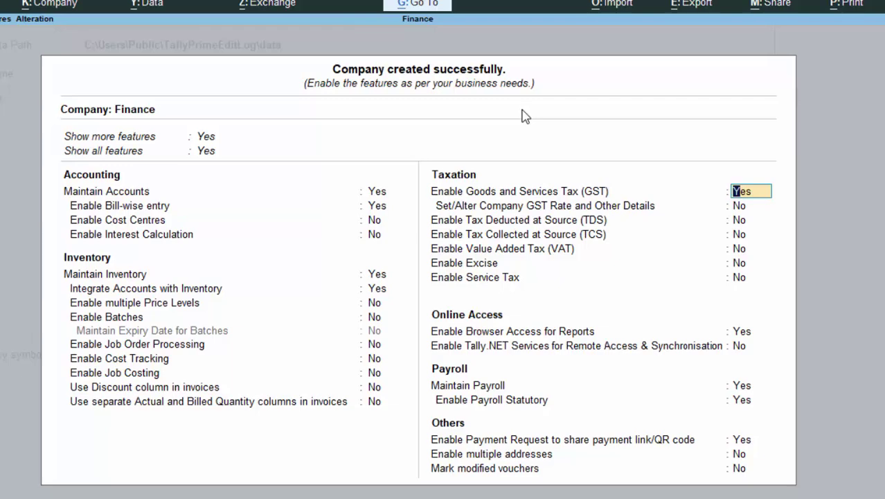
Step: Disable Goods and Services Tax (GST) for the company and keep the other tax features at No
type("n")
key("Return")
key("Return")
key("Return")
key("Return")
key("Return")
key("Return")
key("Return")
key("Return")
key("Return")
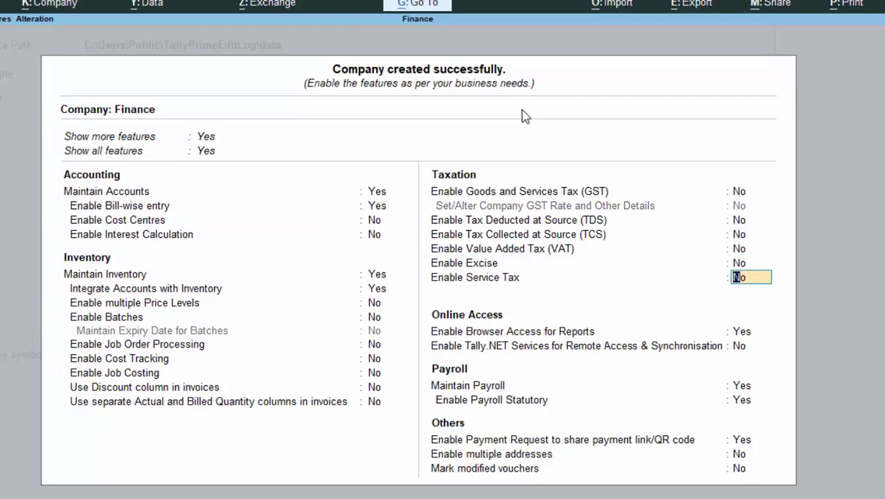
Step: Dismiss the payroll statutory details without filling them in and set Maintain Payroll to No
key("Return")
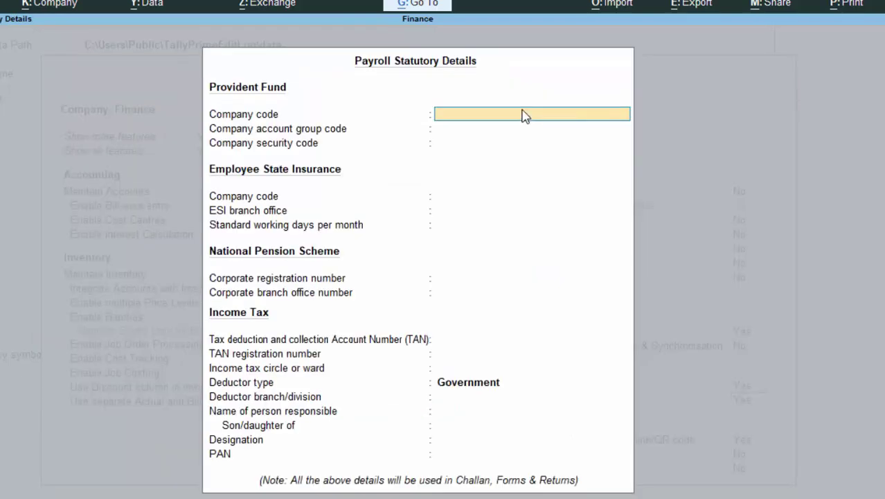
key("Escape")
key("Return")
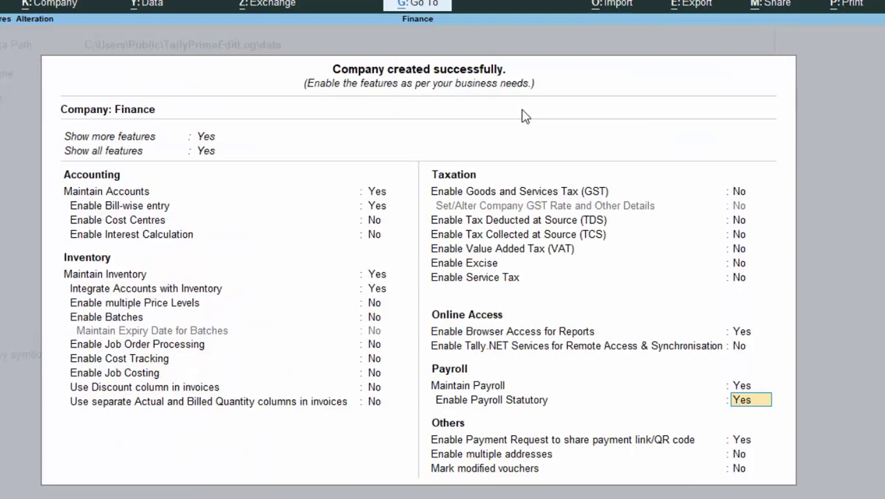
key("Up")
type("n")
key("Return")
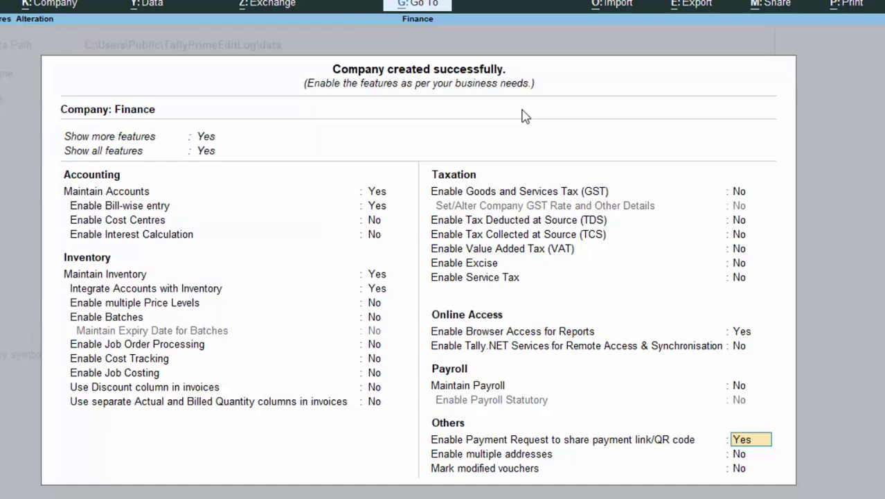
Step: Set the payment request feature for sharing a payment link/QR code to No and accept the company features
type("n")
key("Return")
key("Return")
key("Return")
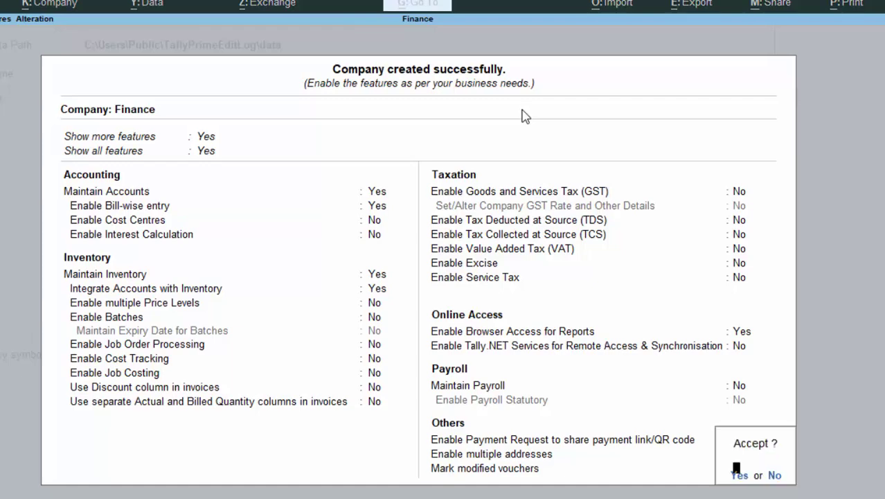
key("Return")
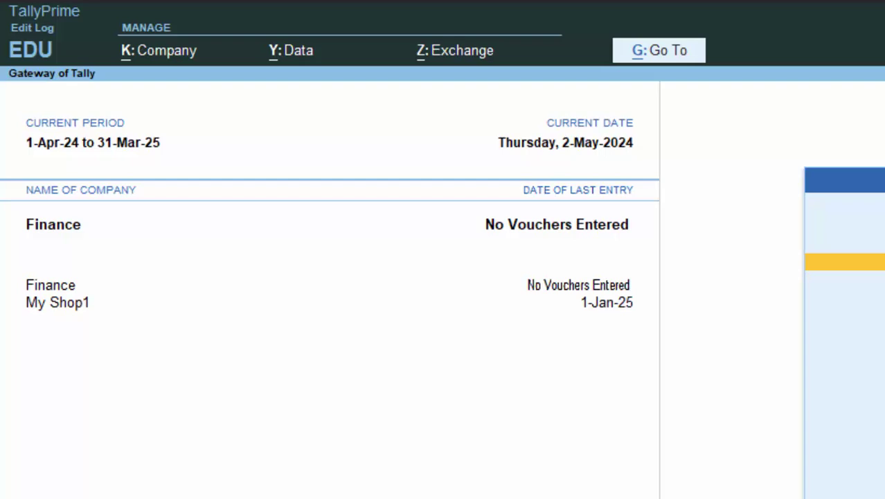
Step: Start a new receipt voucher for the Finance company
key("v")
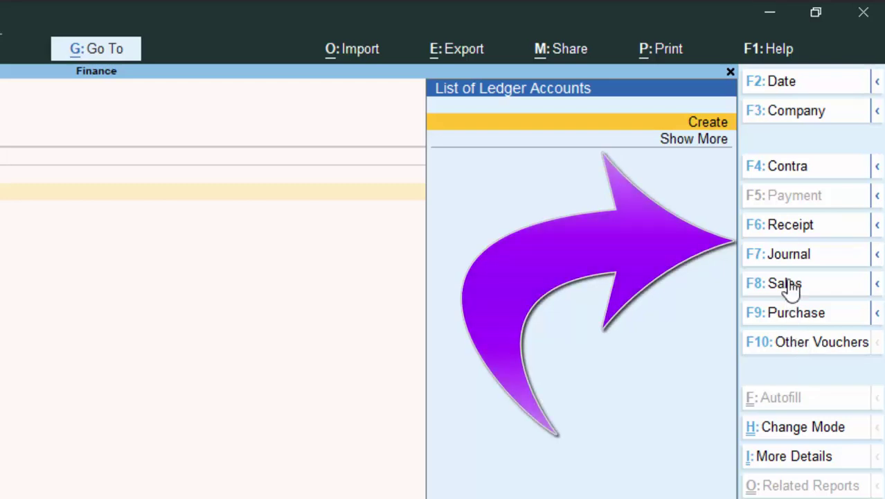
left_click(755, 236)
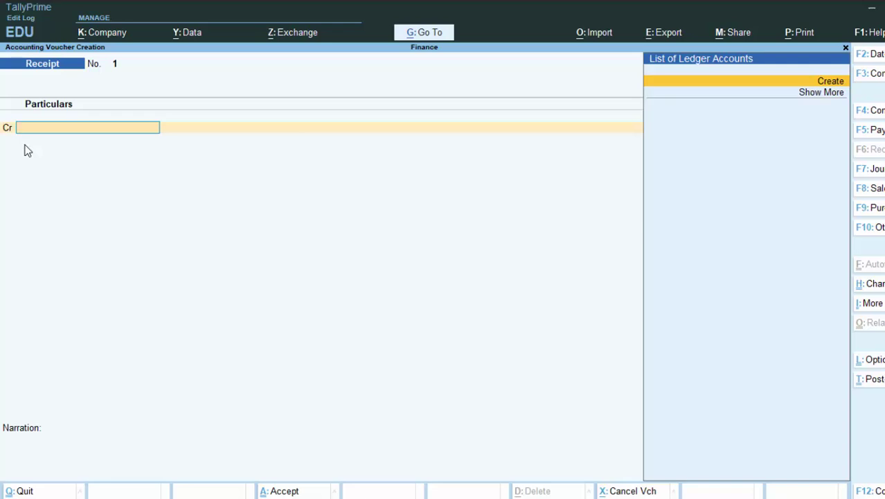
type("ca")
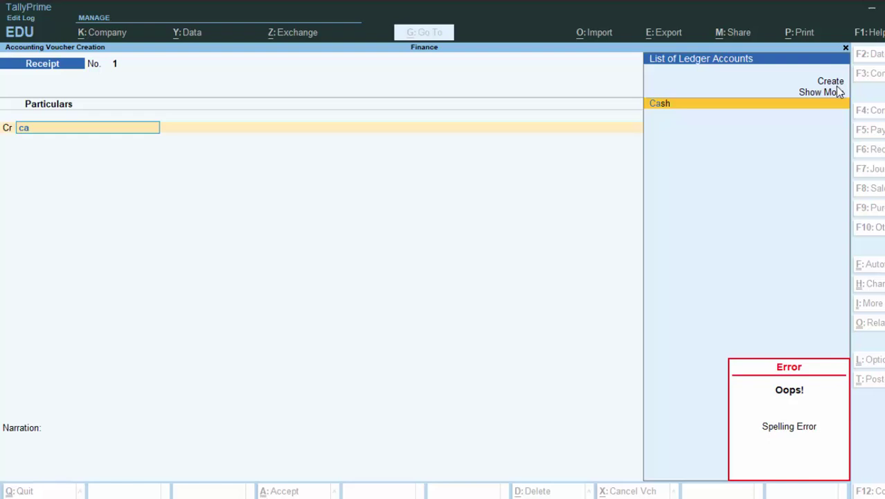
key("Escape")
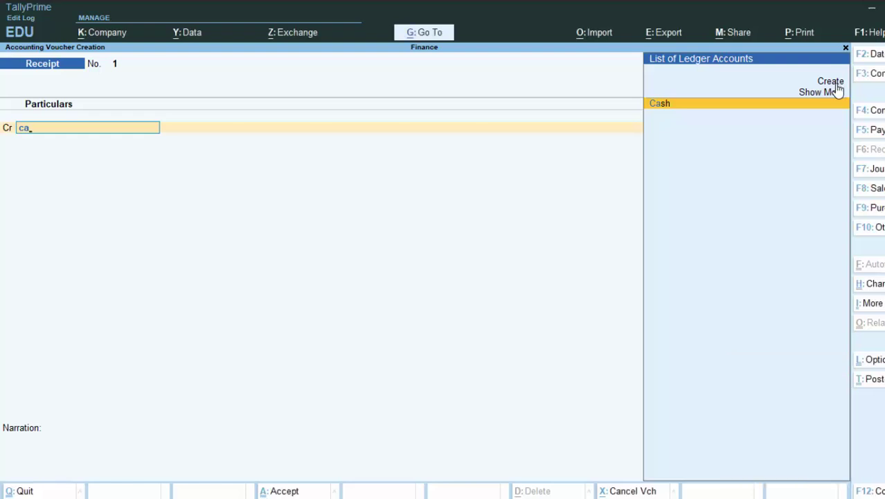
key("Up")
key("Up")
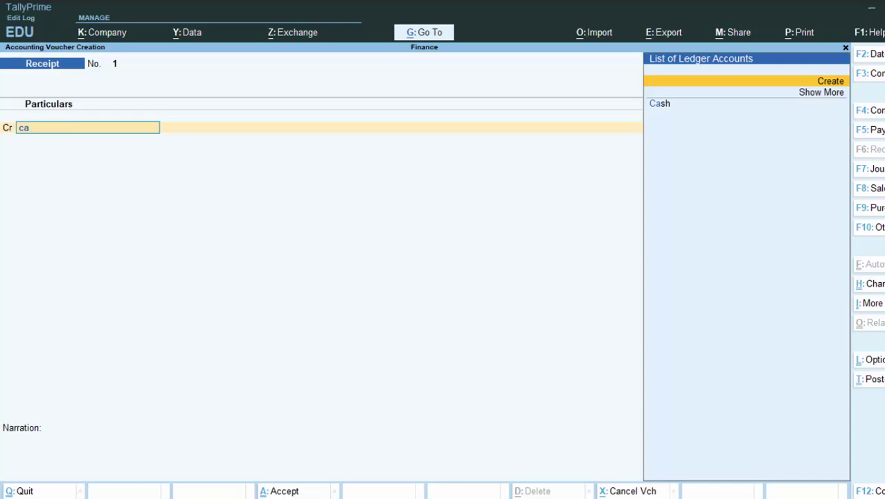
key("alt+c")
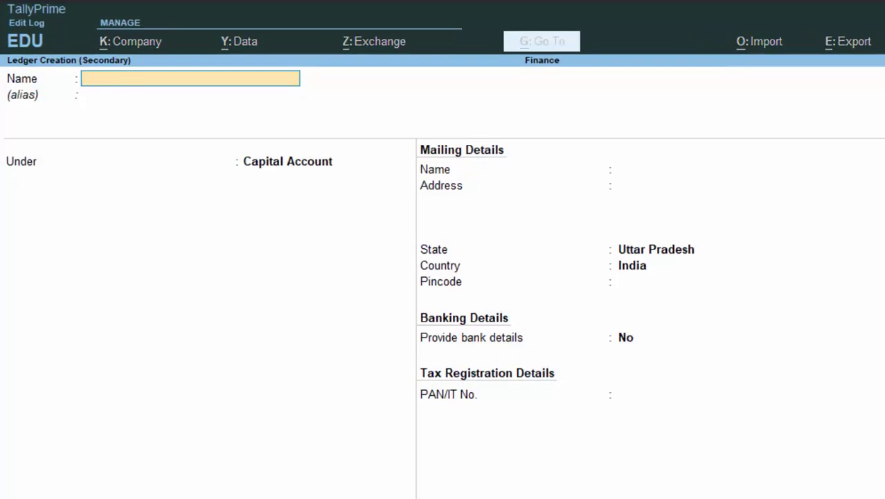
key("Escape")
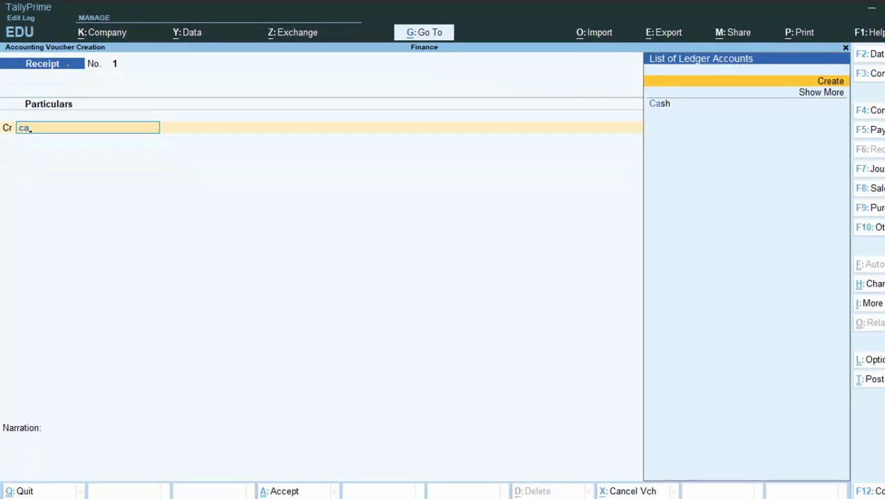
Step: Create a new ledger from the voucher's credit line, naming it Capital A/c and leaving the alias blank
key("alt+c")
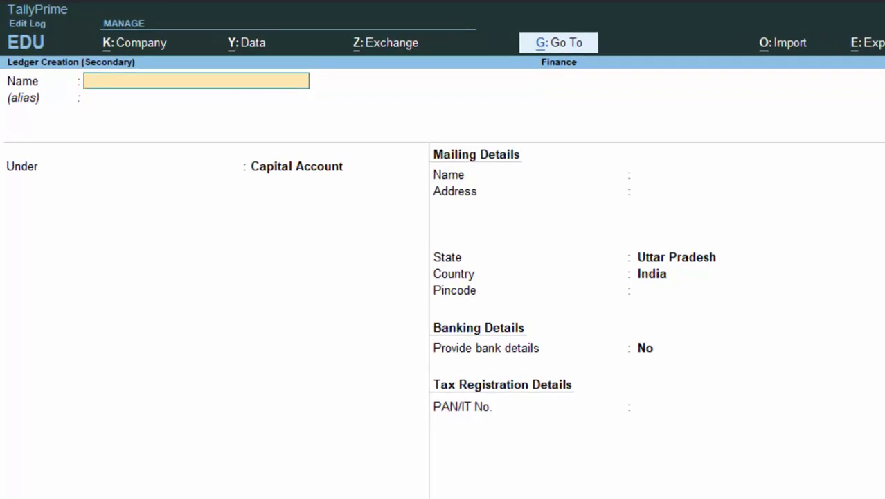
type("Capital")
type(" a/c")
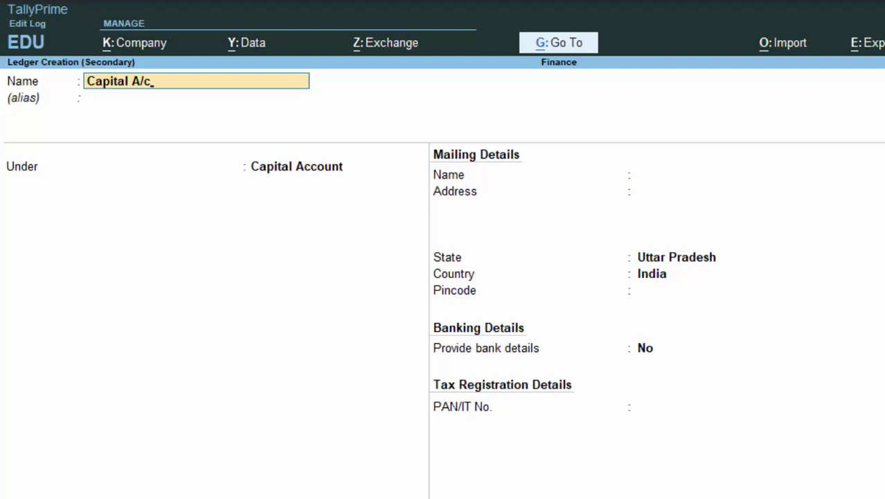
key("Return")
key("Return")
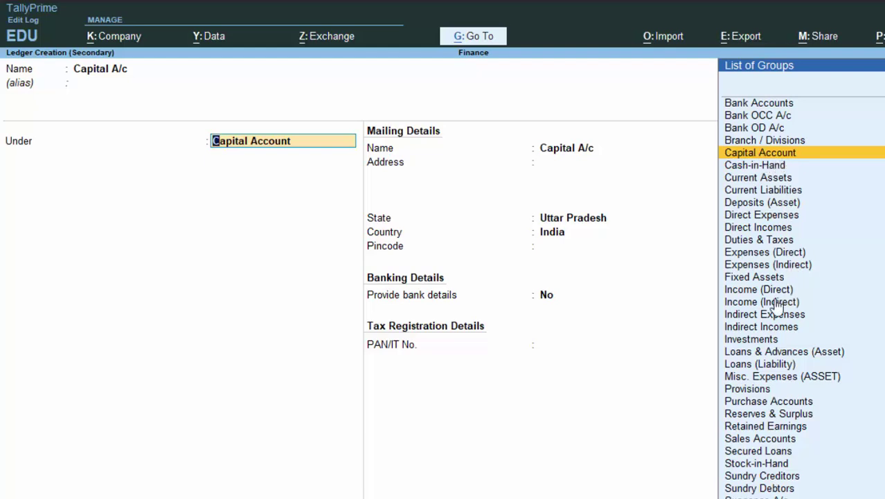
Step: Place the Capital A/c ledger under the Capital Account group
key("Down")
key("Down")
key("Down")
key("Down")
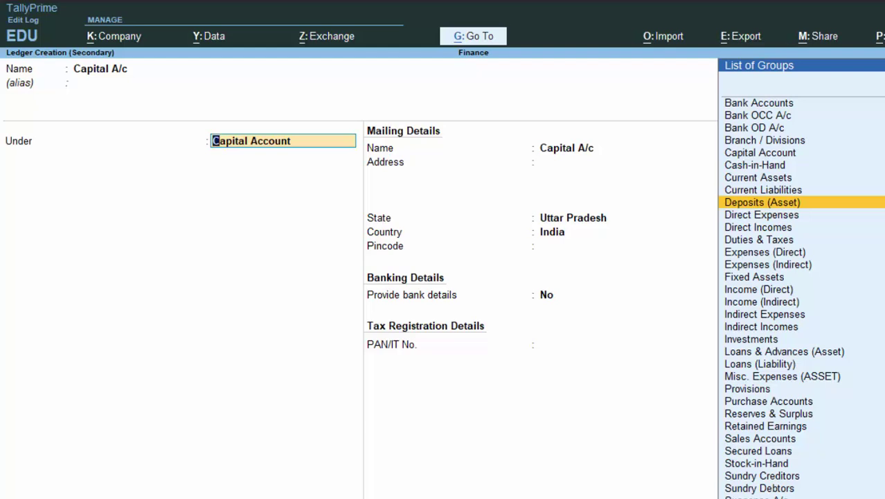
type("C")
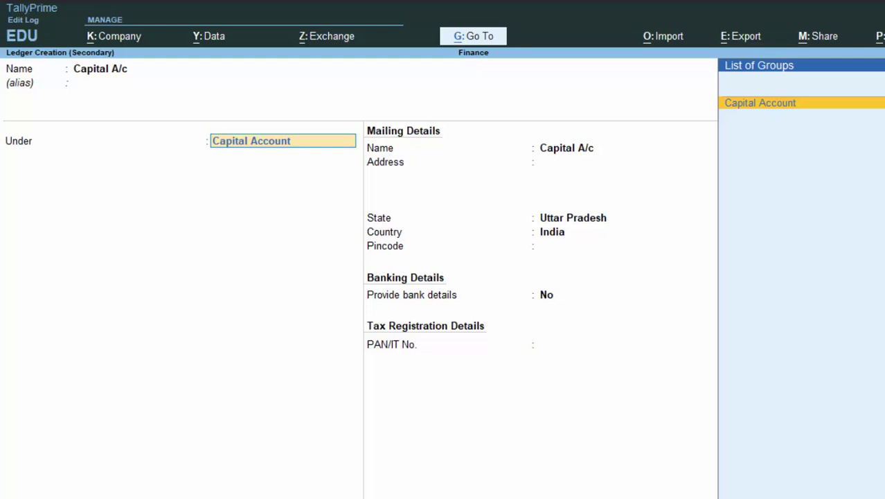
key("Return")
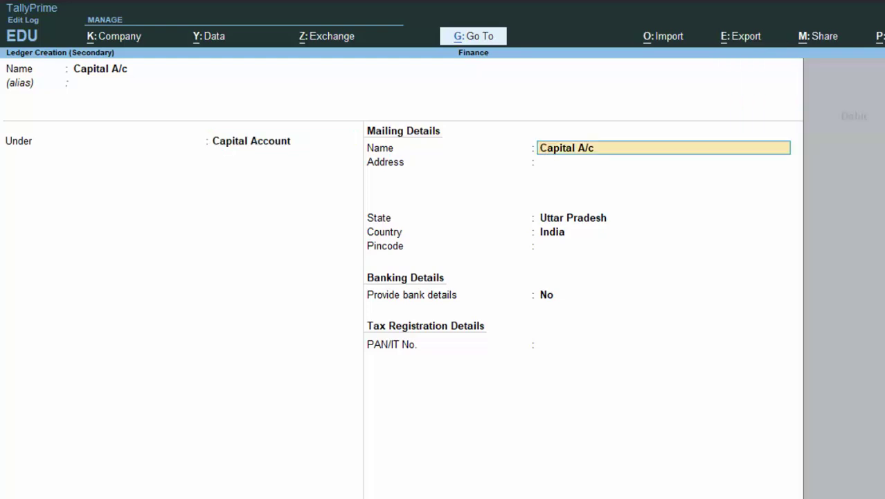
Step: Keep the preset mailing details, bank details at No and the PAN/IT number blank, and save the Capital A/c ledger
key("Return")
key("Return")
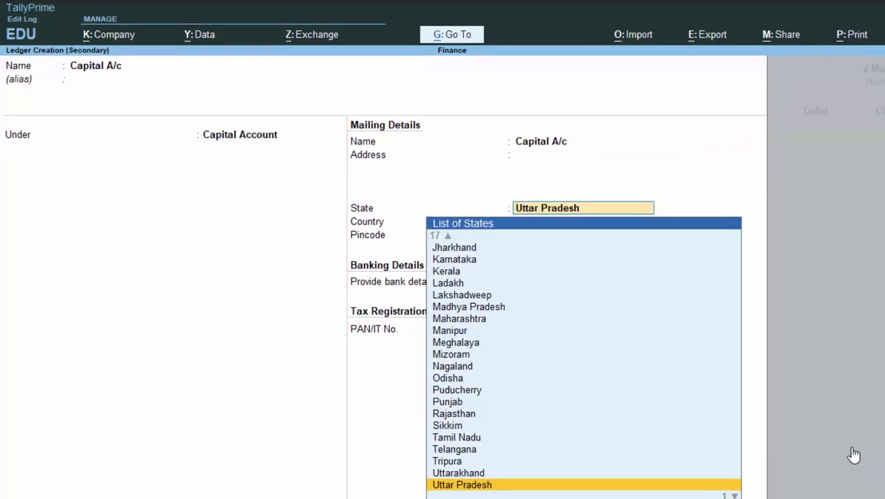
key("Return")
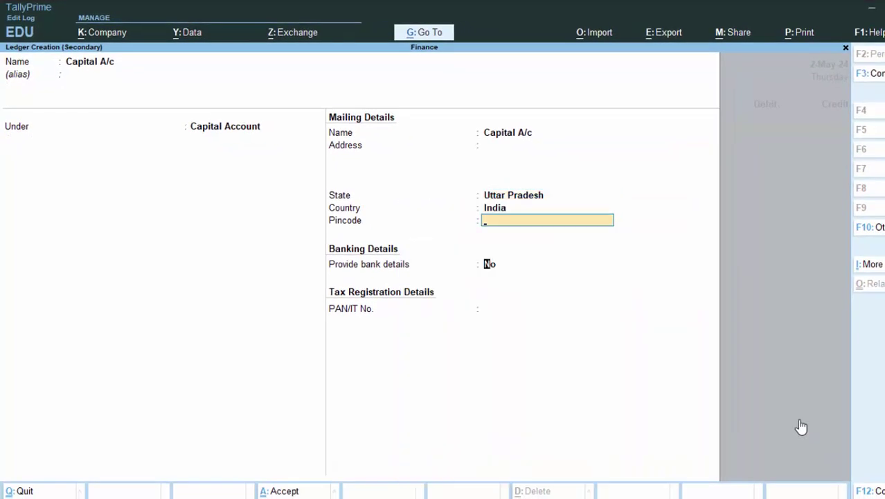
key("Return")
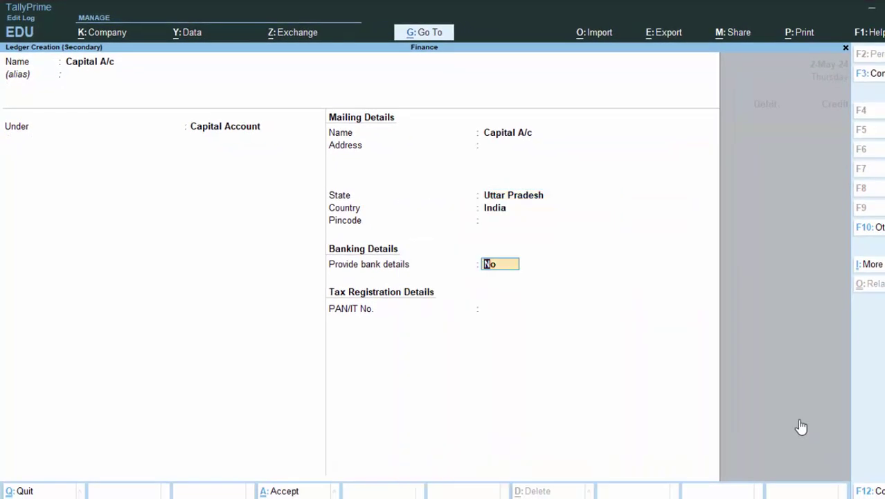
key("Return")
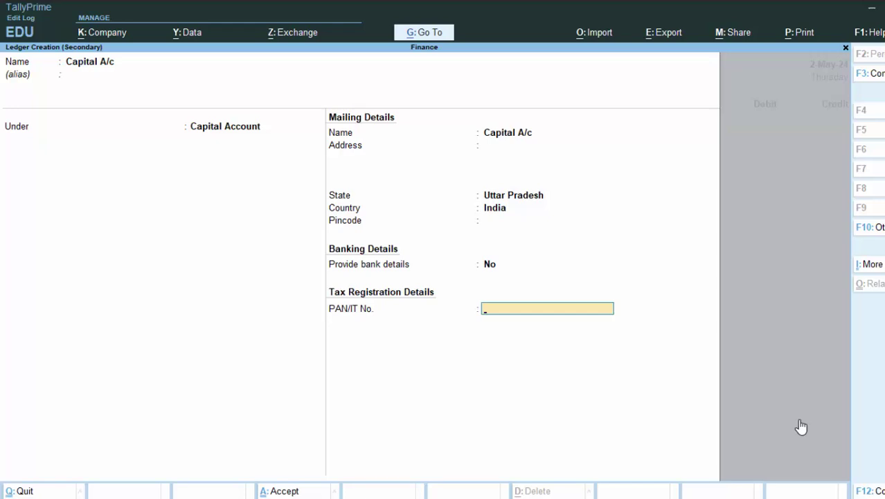
key("Return")
key("Return")
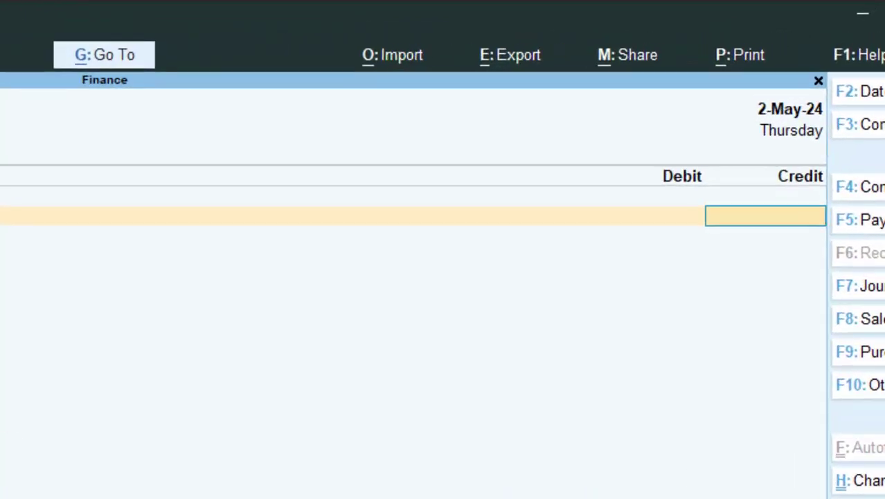
Step: Credit Capital A/c with 50000 and debit Cash with the same amount in the receipt voucher
type("50000")
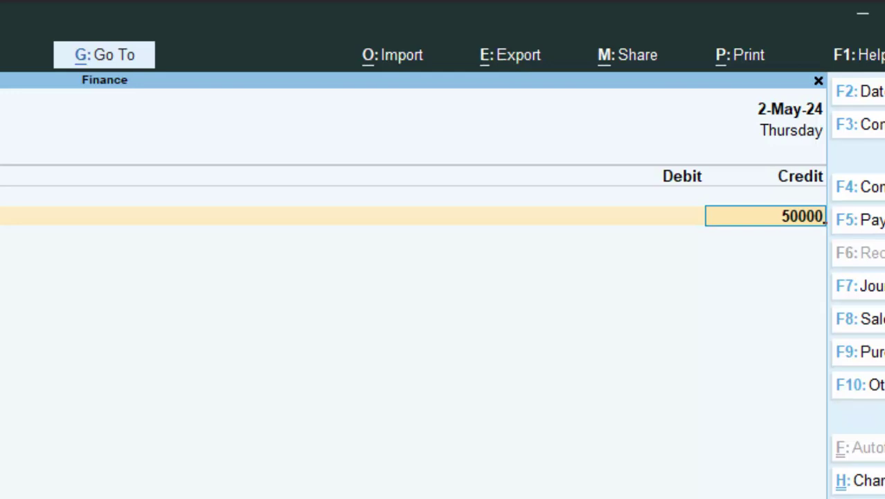
key("Return")
key("Return")
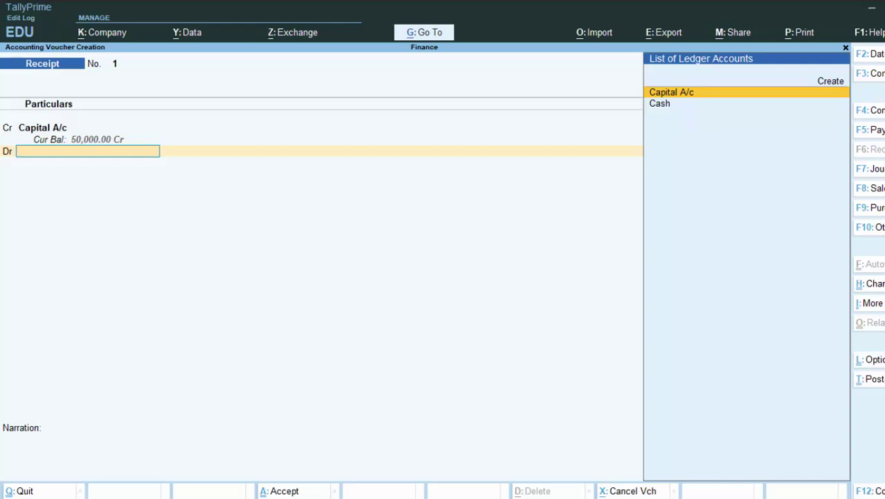
key("Down")
key("Return")
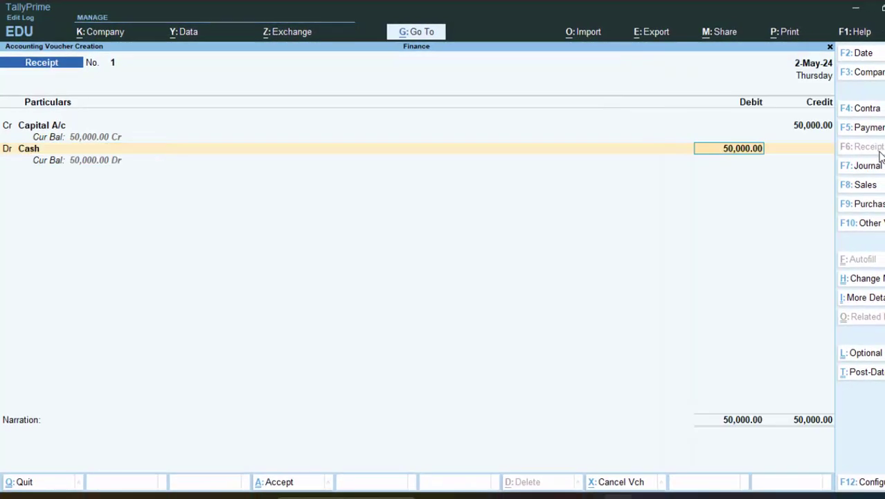
key("Return")
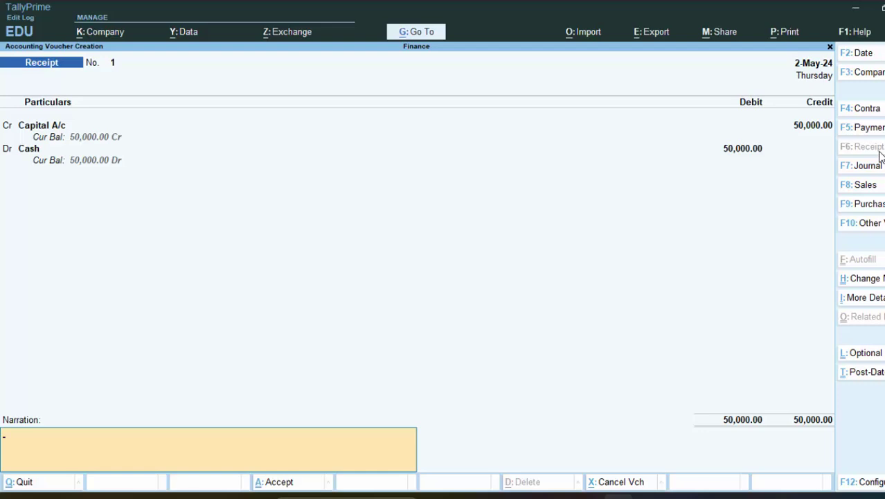
Step: Enter a narration that the named owner "Started his business with Cash Rs 50000" and accept the receipt voucher
type("Suneel Star")
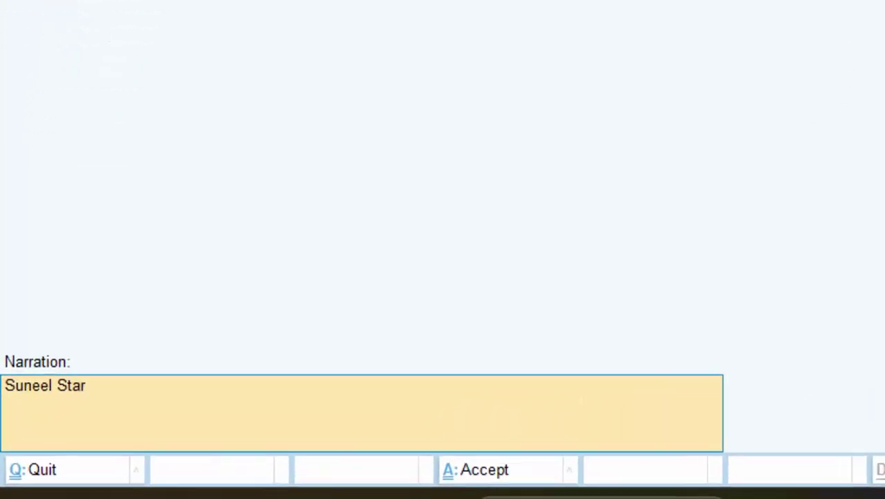
type("ted ")
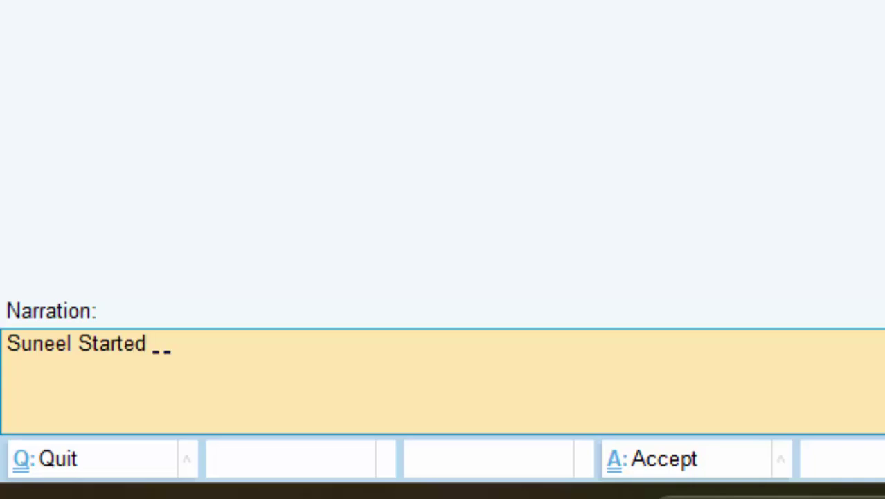
type("his businc")
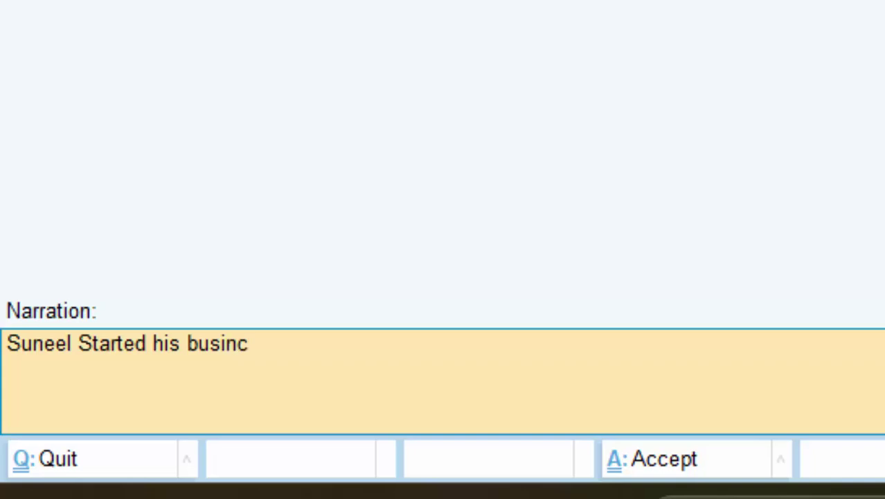
key("BackSpace")
type("ess with")
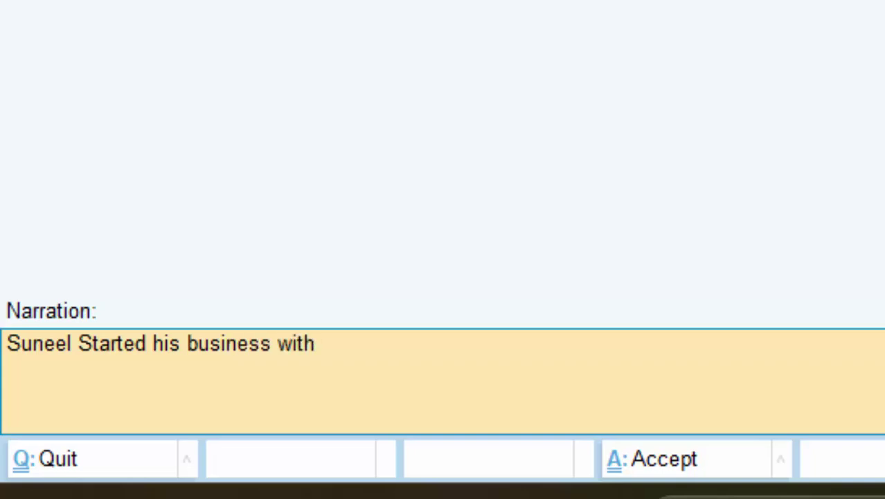
type(" Cash R")
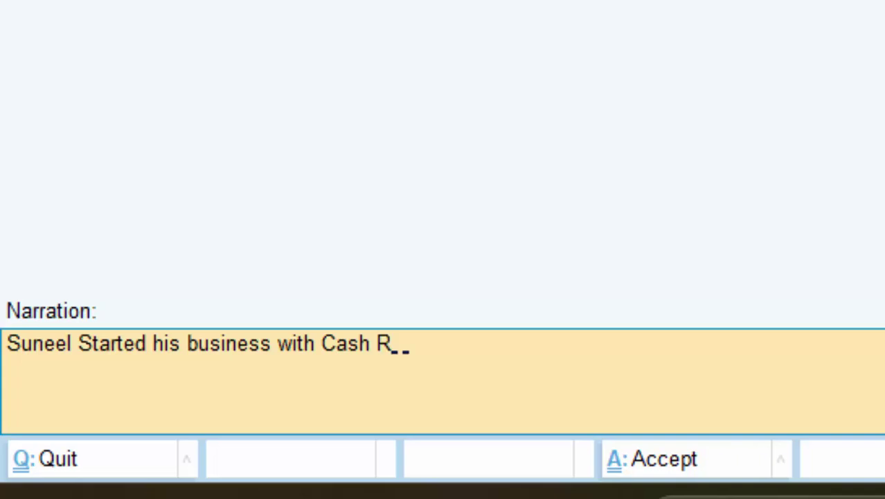
type("s 50000")
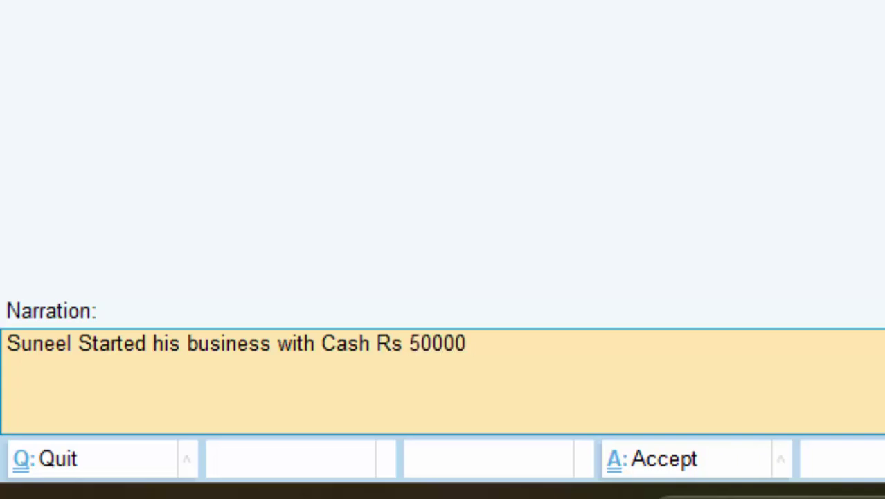
key("Return")
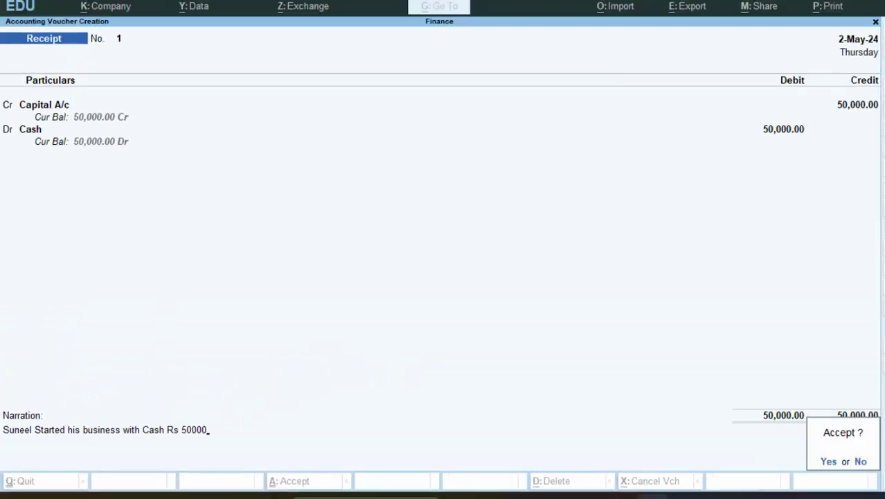
key("Return")
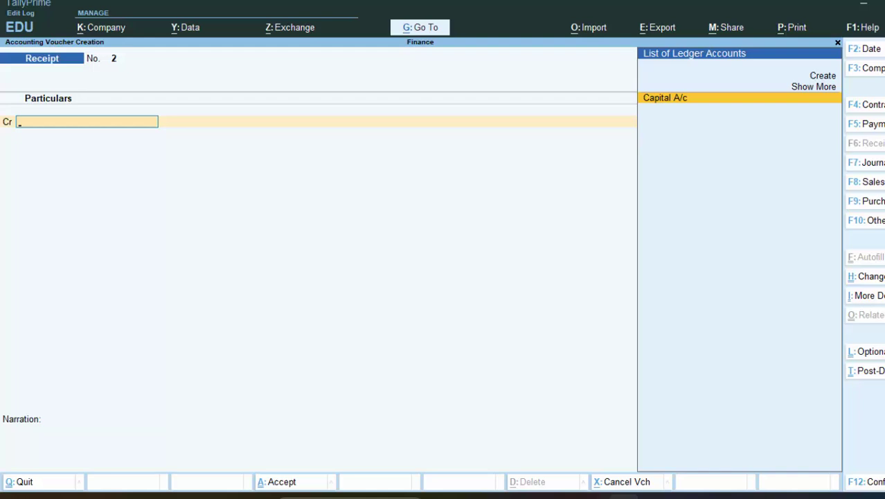
Step: Quit voucher entry and open the Capital A/c receipt voucher from the Day Book
key("Escape")
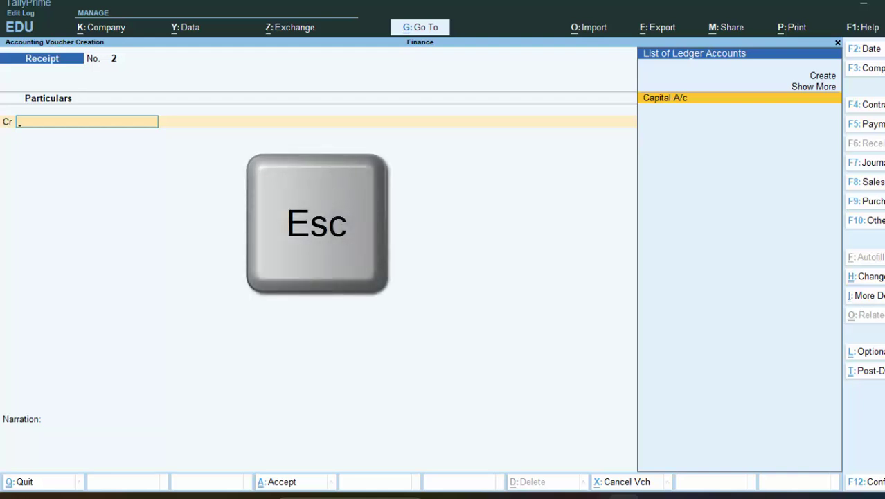
key("Escape")
key("y")
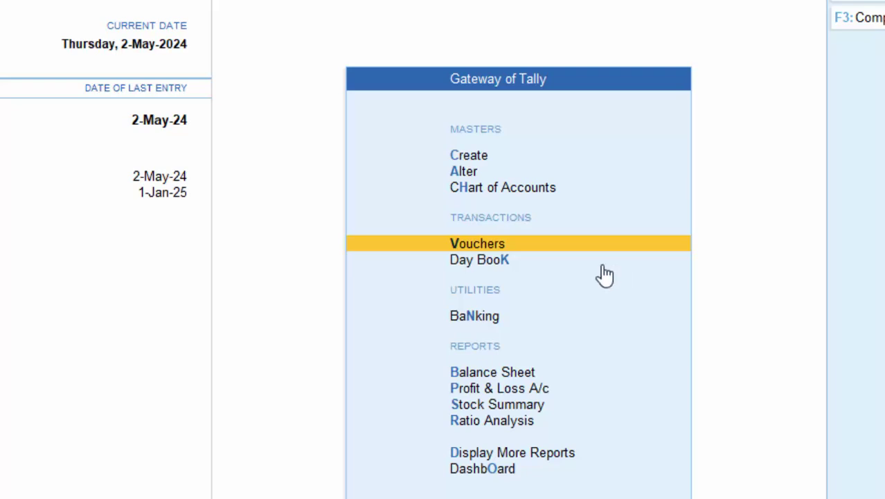
left_click(513, 274)
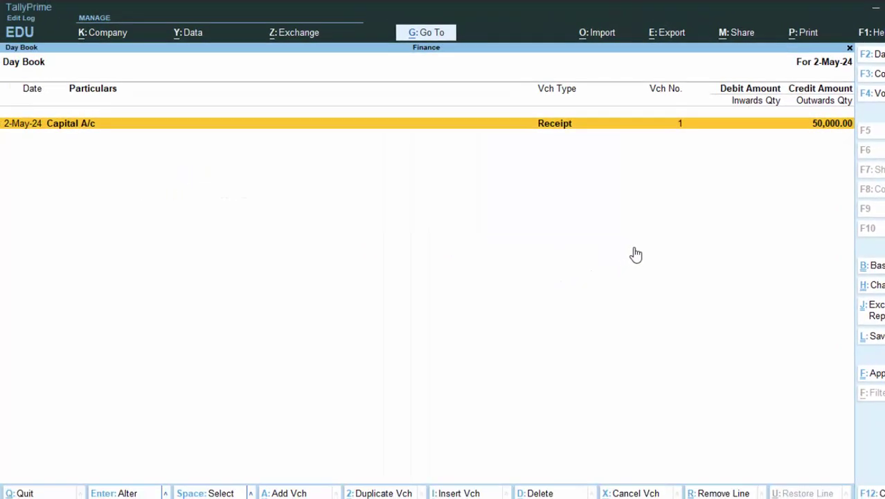
key("Return")
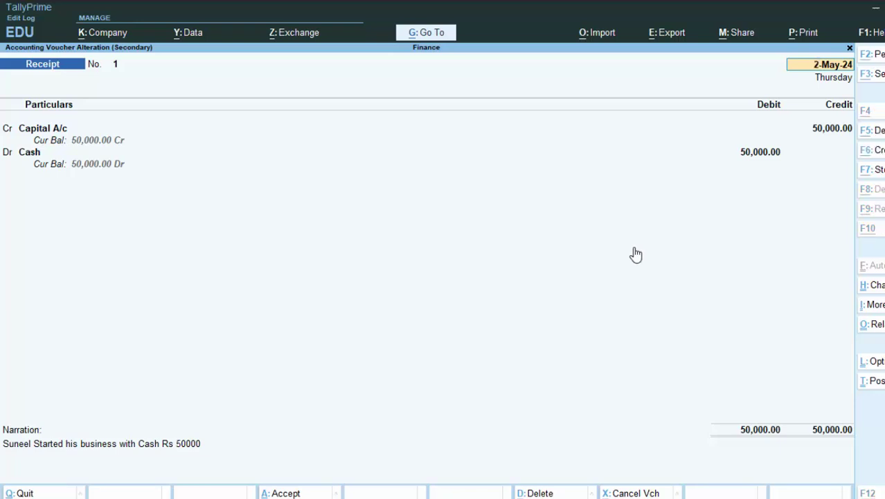
Step: Show the print preview of the receipt voucher
key("alt+p")
key("Return")
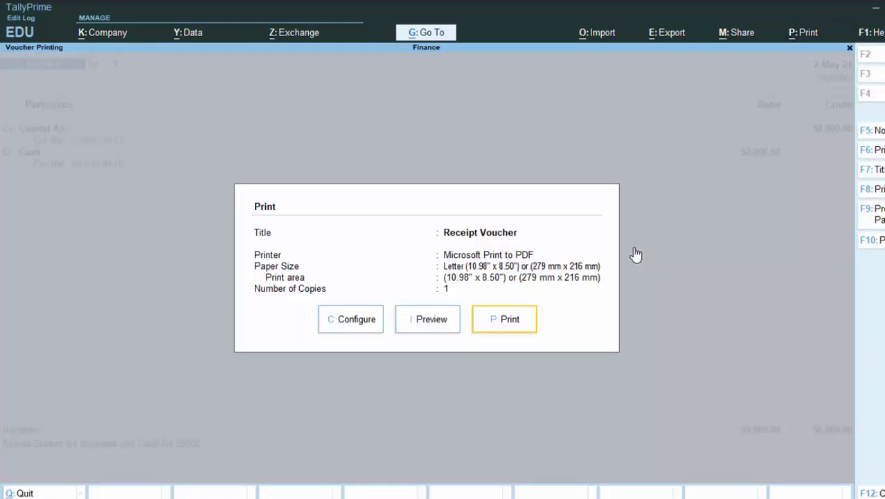
key("i")
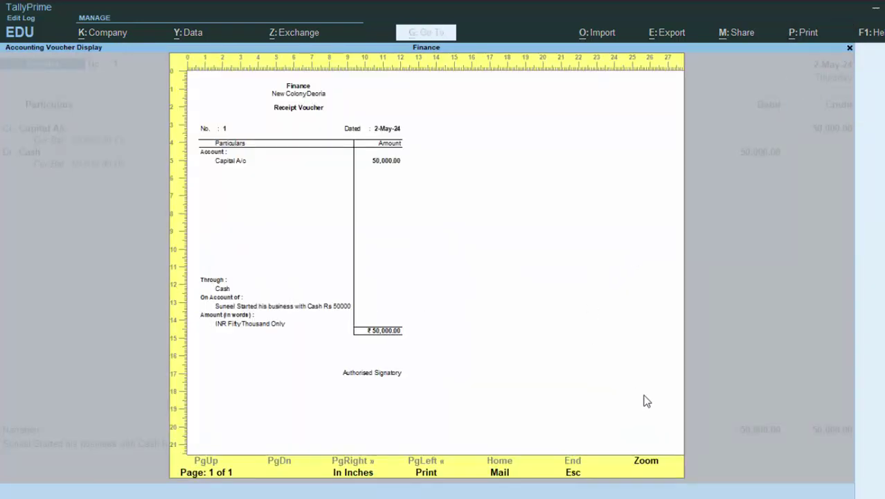